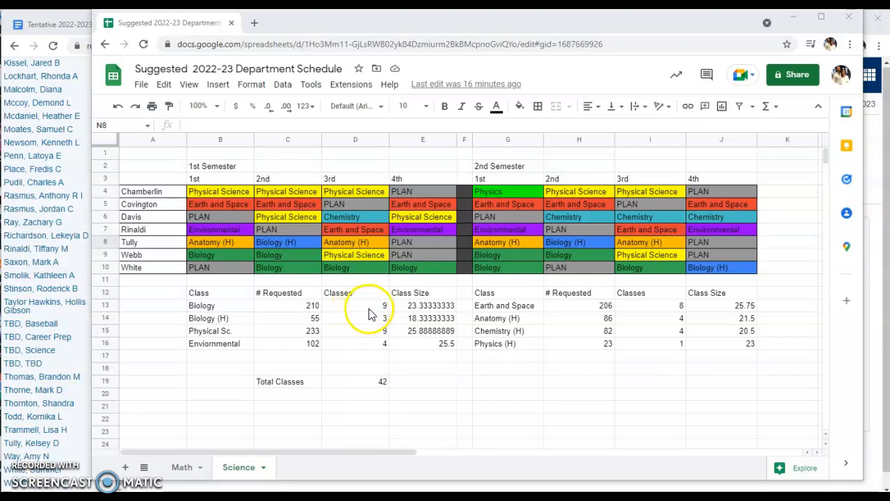
Try 8 as the number of Biology classes in the science class table and restore it to 9
{"action": "left_click", "coordinate": [368, 308]}
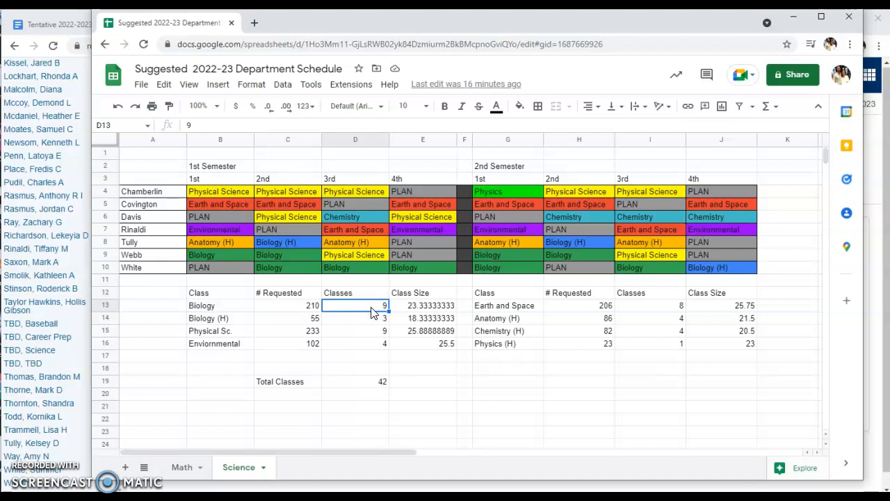
{"action": "type", "text": "8"}
{"action": "key", "text": "Return"}
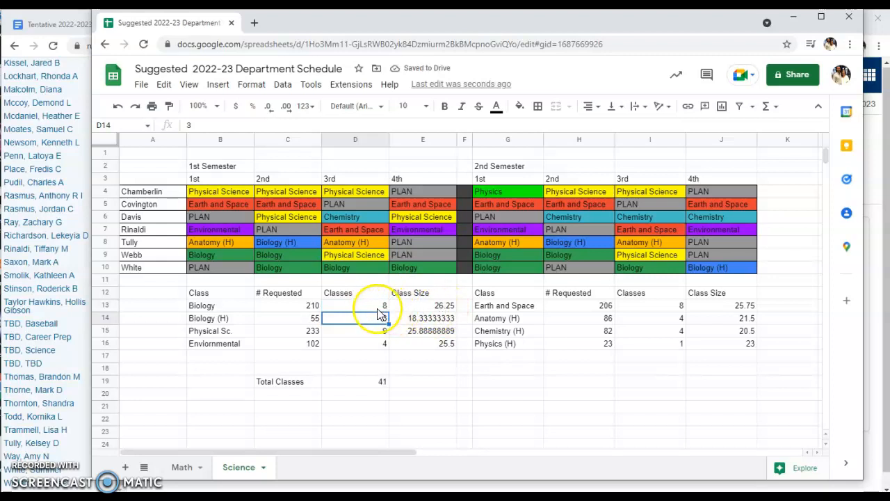
{"action": "left_click", "coordinate": [375, 306]}
{"action": "type", "text": "9"}
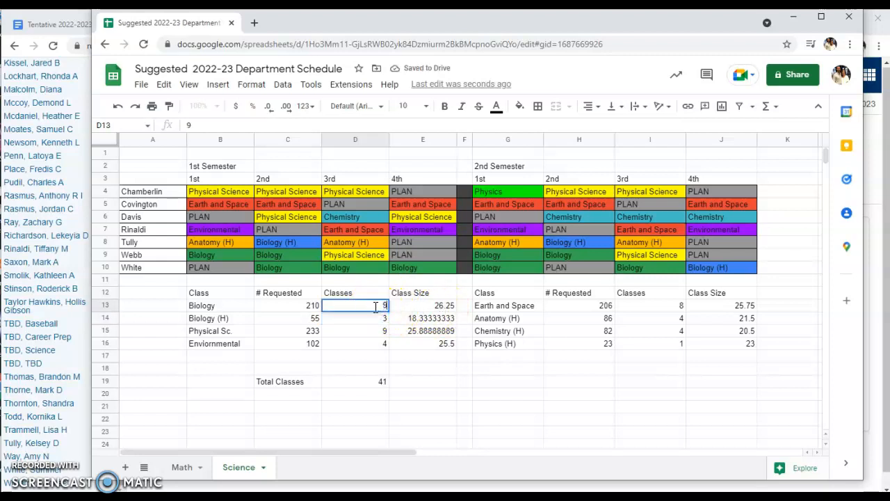
{"action": "key", "text": "Return"}
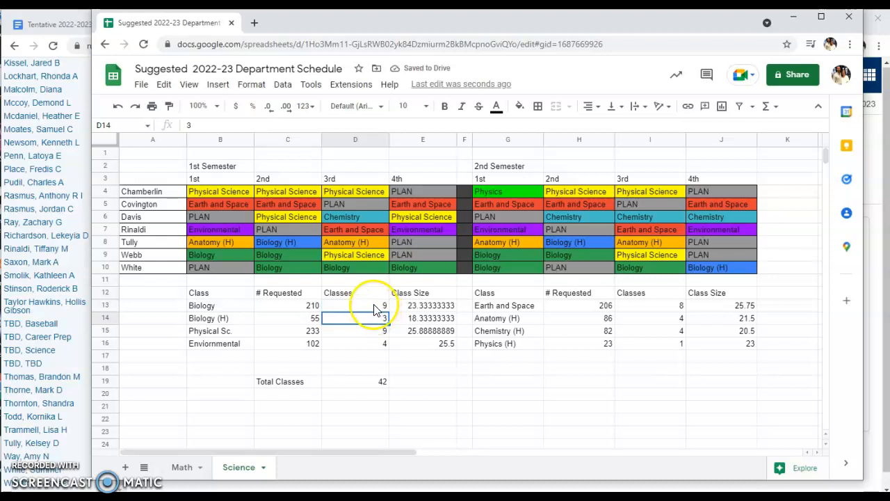
{"action": "left_click", "coordinate": [371, 321]}
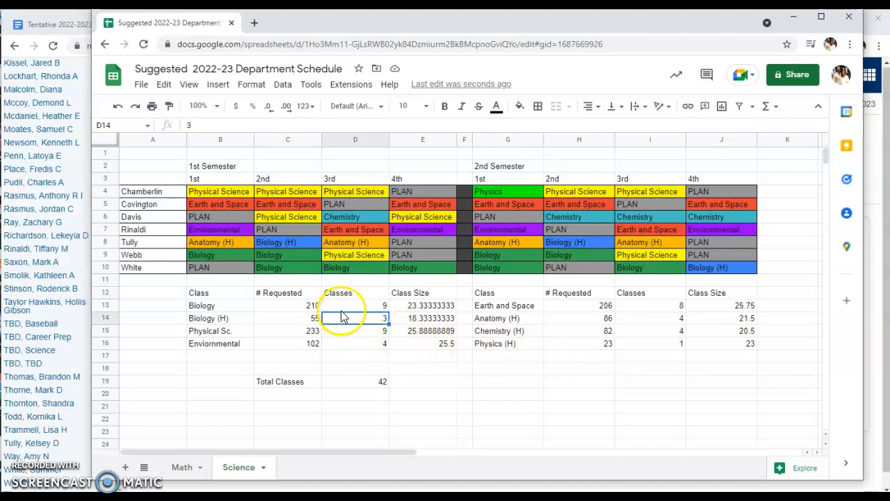
Move the spreadsheet window aside to reveal the teacher's schedule matrix in PowerSchool and highlight the 2022-2023 scheduling year
{"action": "left_click_drag", "start_coordinate": [348, 23], "coordinate": [310, 42]}
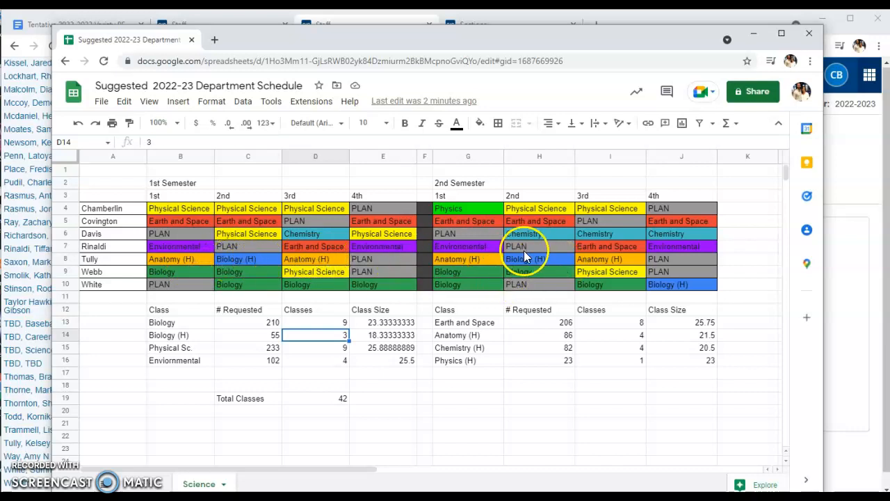
{"action": "left_click_drag", "start_coordinate": [390, 40], "coordinate": [889, 42]}
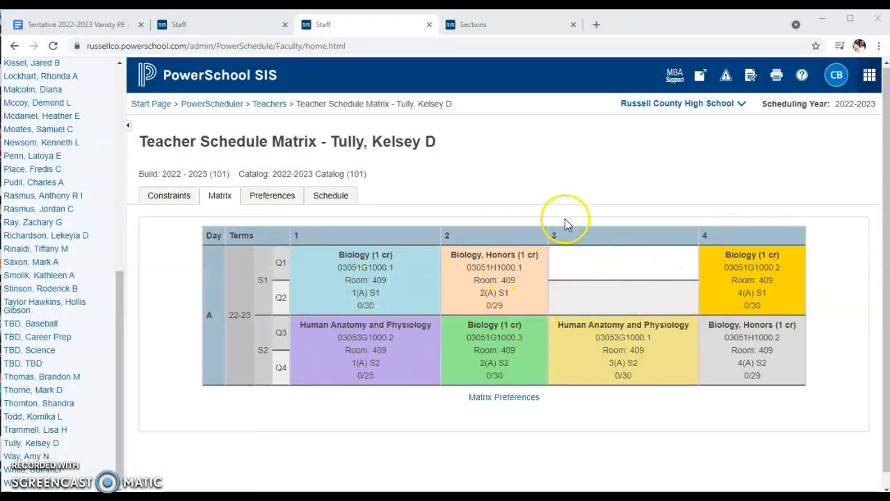
{"action": "double_click", "coordinate": [844, 103]}
{"action": "left_click_drag", "start_coordinate": [844, 104], "coordinate": [873, 103]}
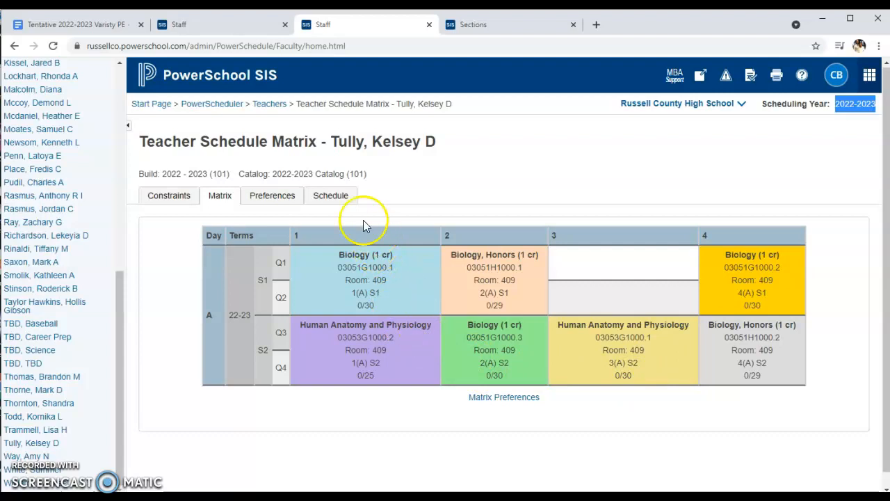
Change the course of the teacher's Semester 1, 1(A) Biology section to 03053H1000 Human Anatomy and Physiology, Honors
{"action": "left_click", "coordinate": [331, 197]}
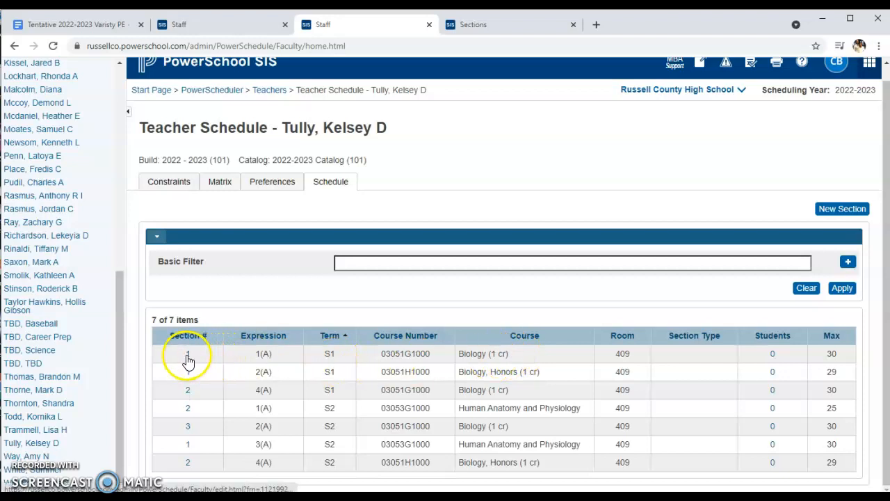
{"action": "left_click", "coordinate": [523, 354]}
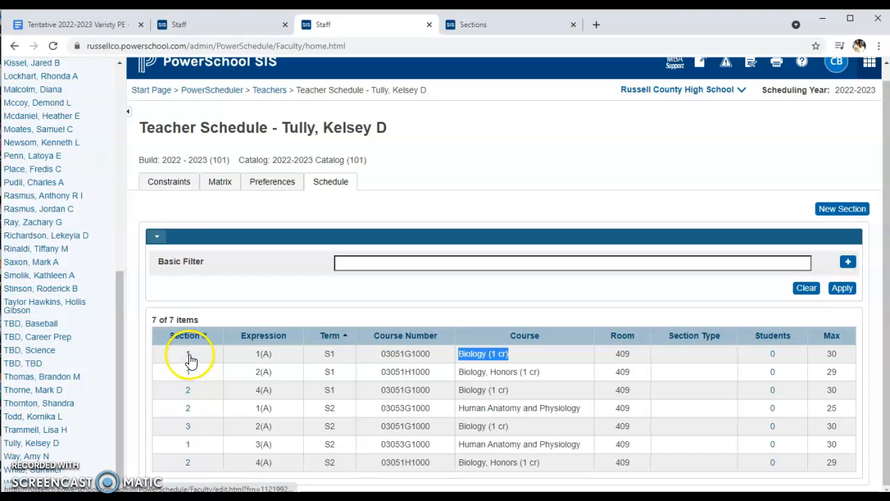
{"action": "left_click", "coordinate": [188, 355]}
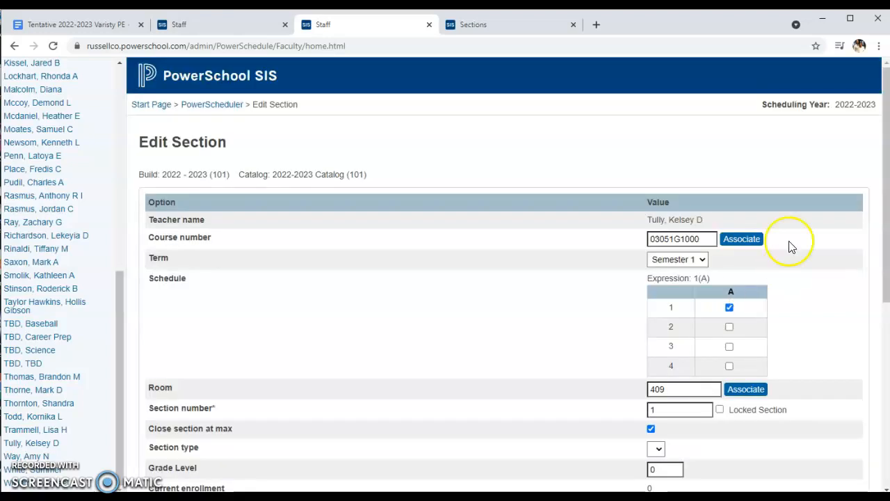
{"action": "left_click", "coordinate": [743, 240]}
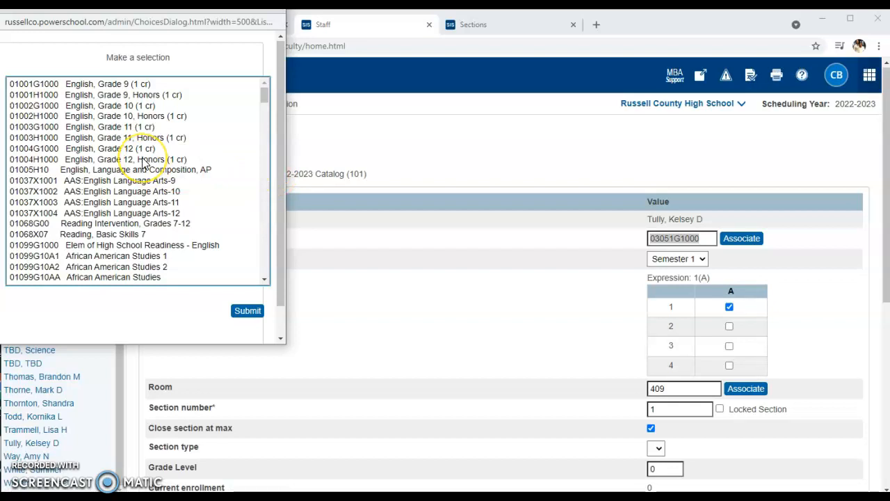
{"action": "scroll", "coordinate": [146, 165], "scroll_direction": "down", "scroll_amount": 15}
{"action": "scroll", "coordinate": [142, 162], "scroll_direction": "down", "scroll_amount": 1}
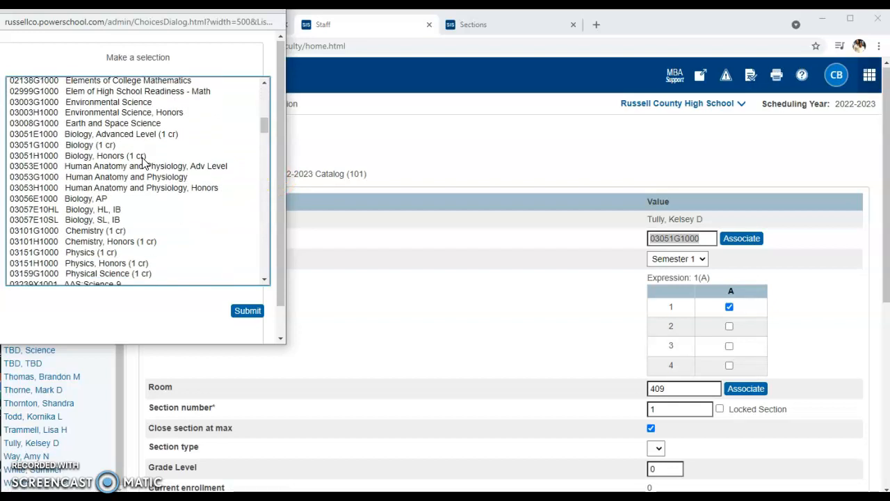
{"action": "left_click", "coordinate": [189, 189]}
{"action": "left_click", "coordinate": [247, 311]}
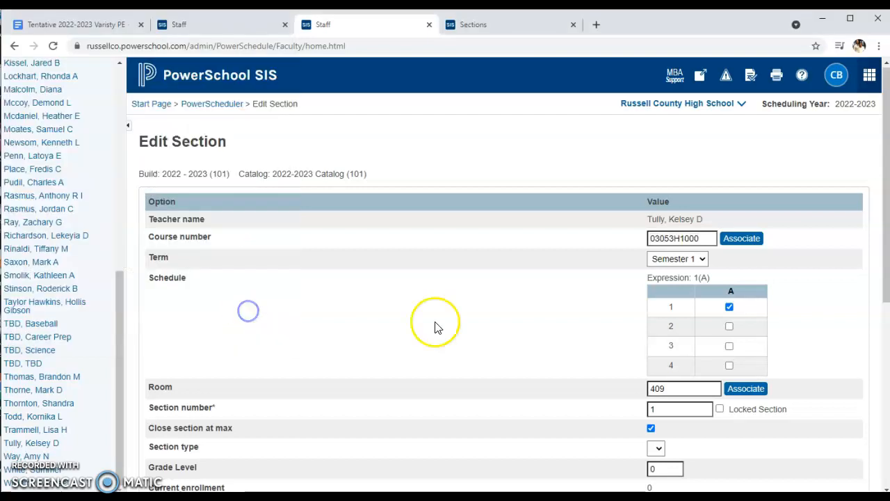
Set the section number to 3 and maximum enrollment to 25, save the section, and show the teacher's schedule matrix
{"action": "left_click", "coordinate": [679, 410]}
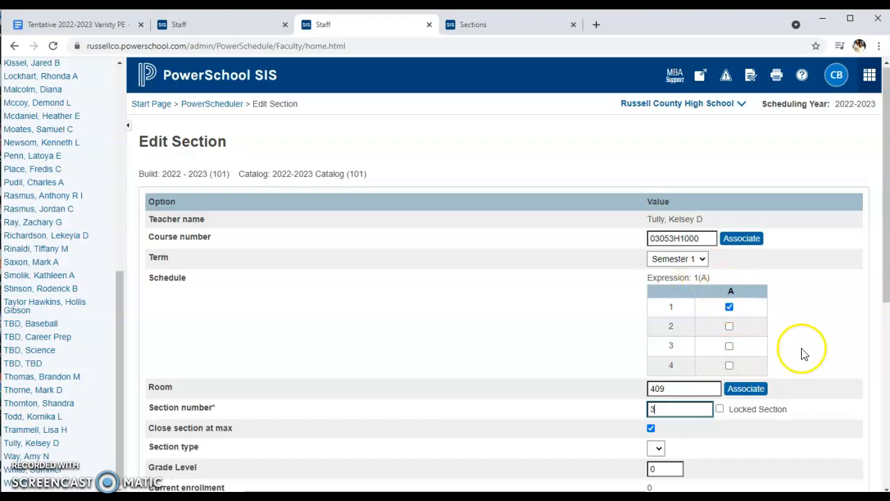
{"action": "left_click", "coordinate": [832, 432]}
{"action": "scroll", "coordinate": [834, 432], "scroll_direction": "down", "scroll_amount": 3}
{"action": "left_click", "coordinate": [672, 333]}
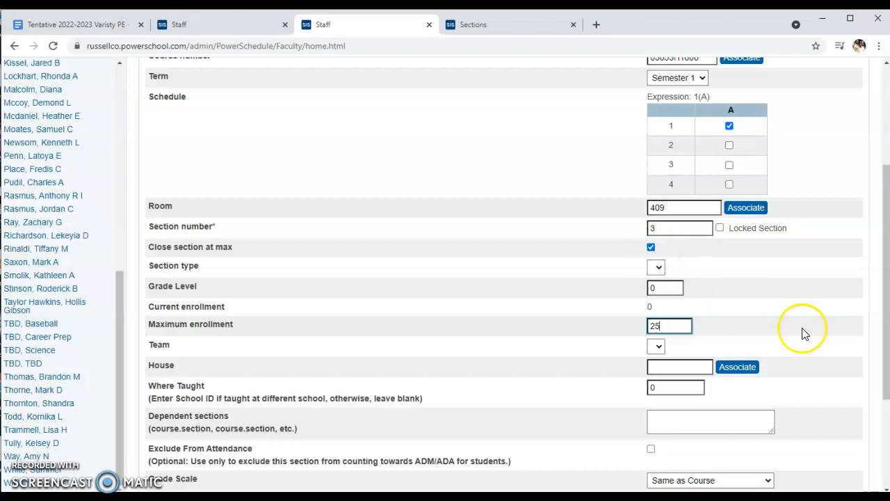
{"action": "scroll", "coordinate": [860, 341], "scroll_direction": "down", "scroll_amount": 2}
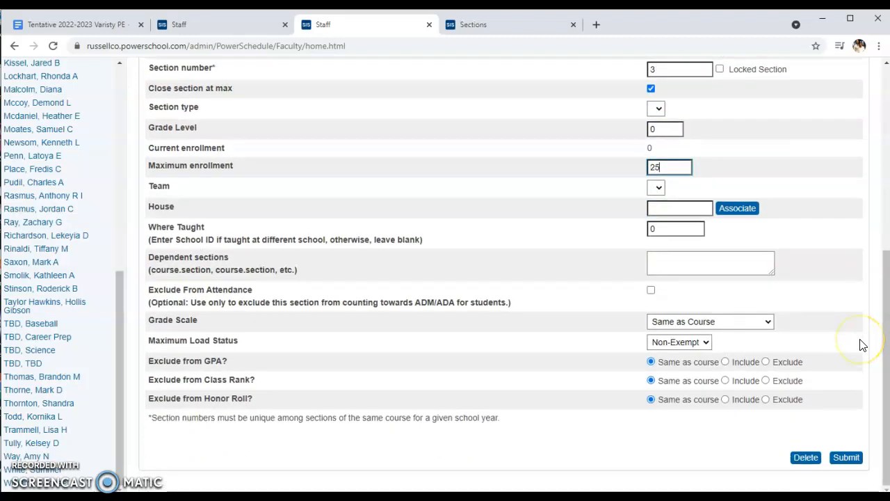
{"action": "left_click", "coordinate": [848, 456]}
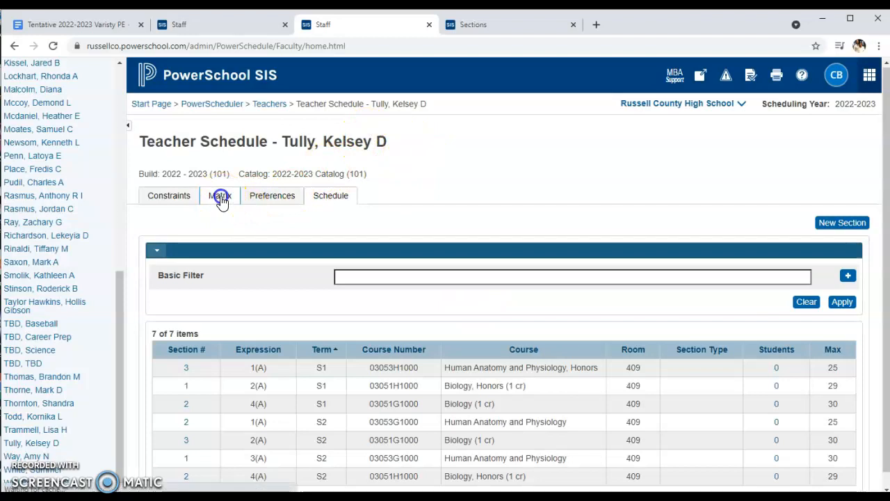
{"action": "left_click", "coordinate": [220, 197]}
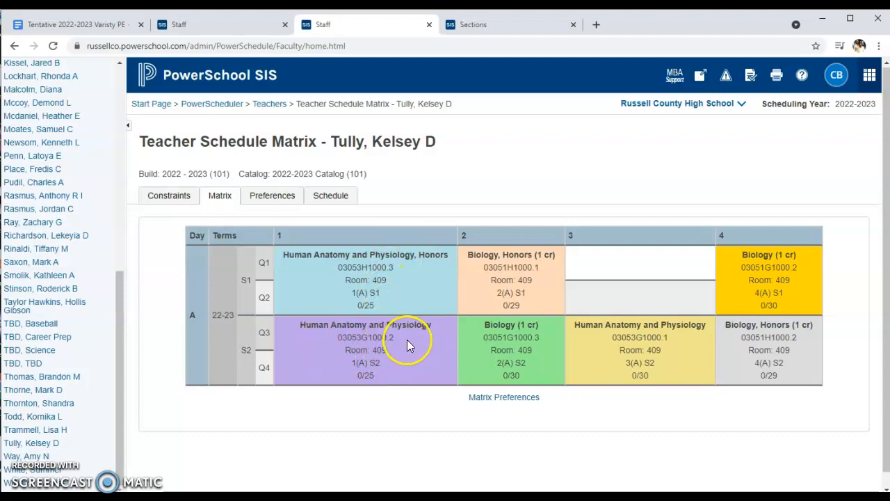
Change the course of the Semester 2, 1(A) Human Anatomy and Physiology section to 03053H1000, the Honors version
{"action": "left_click", "coordinate": [330, 196]}
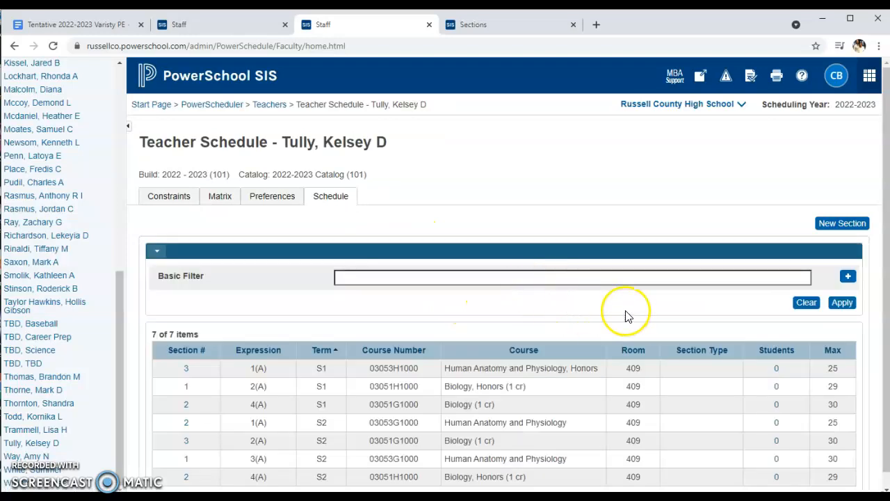
{"action": "scroll", "coordinate": [584, 337], "scroll_direction": "down", "scroll_amount": 1}
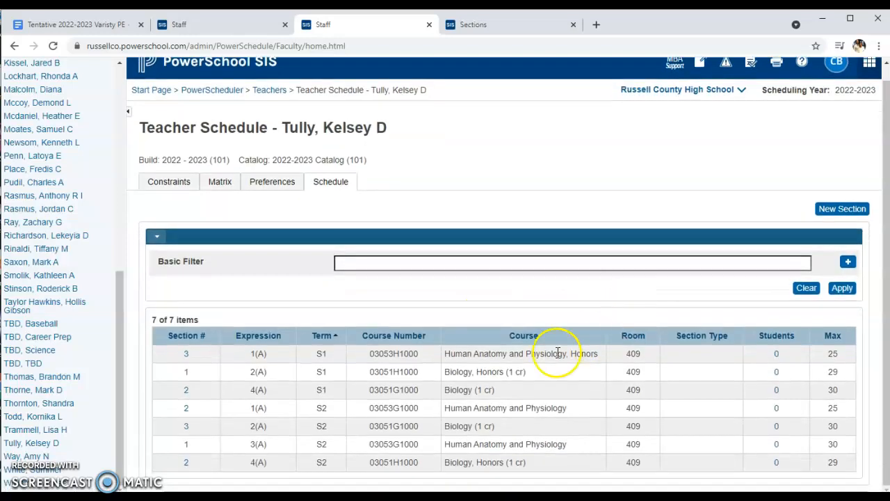
{"action": "left_click", "coordinate": [186, 412]}
{"action": "left_click", "coordinate": [741, 239]}
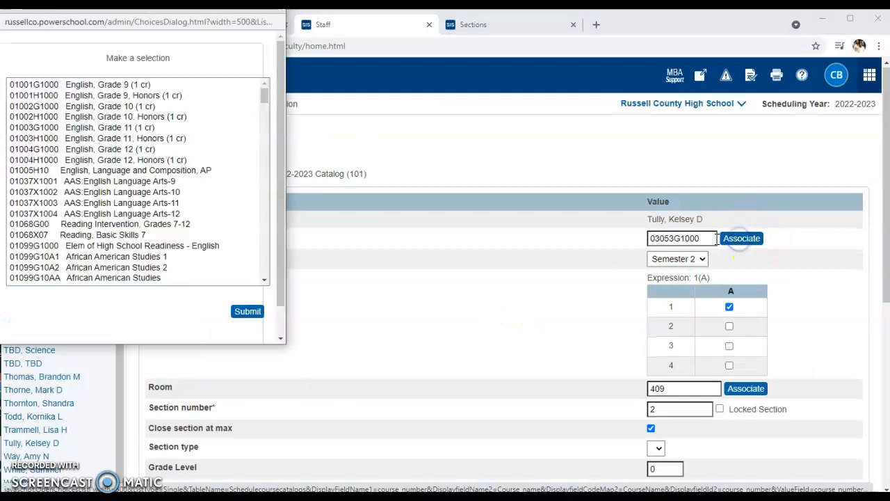
{"action": "scroll", "coordinate": [181, 208], "scroll_direction": "down", "scroll_amount": 4}
{"action": "scroll", "coordinate": [189, 222], "scroll_direction": "down", "scroll_amount": 12}
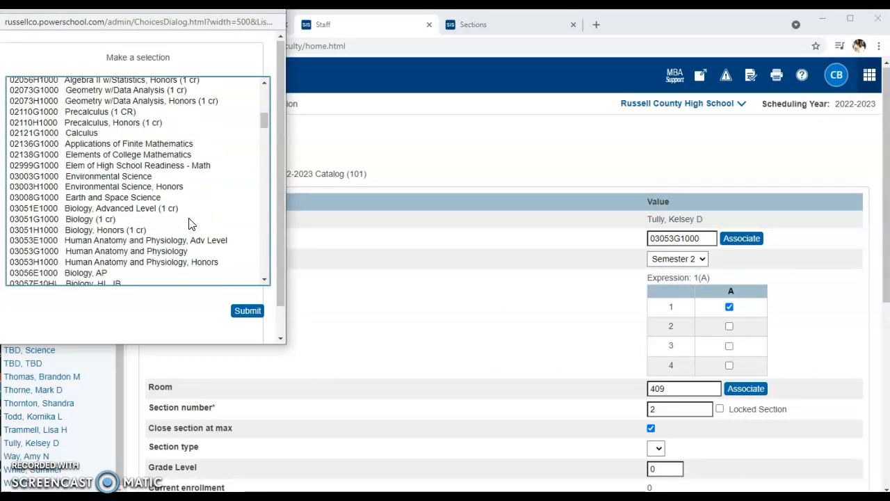
{"action": "left_click", "coordinate": [165, 188]}
{"action": "scroll", "coordinate": [165, 187], "scroll_direction": "up", "scroll_amount": 2}
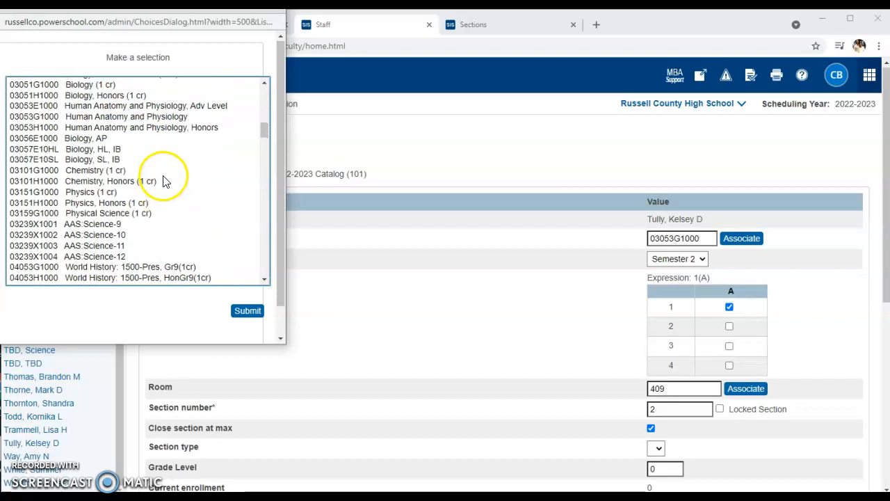
{"action": "left_click", "coordinate": [161, 126]}
{"action": "left_click", "coordinate": [248, 310]}
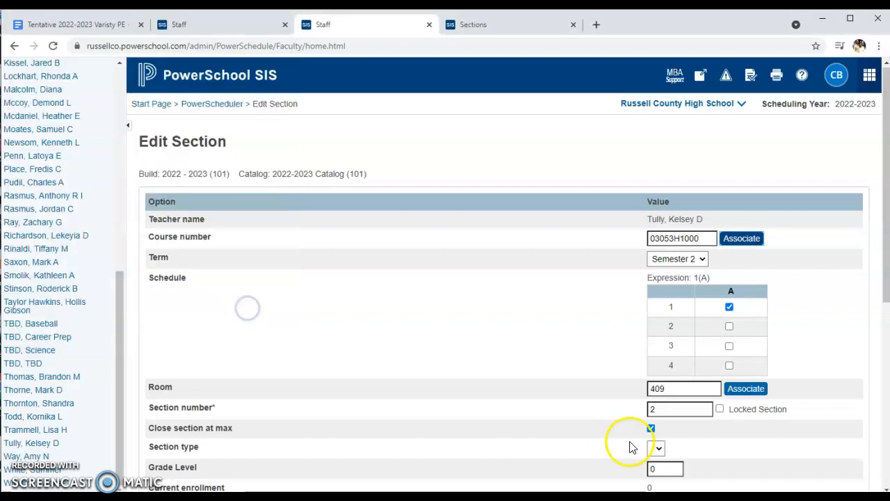
Check the remaining settings of the Semester 2, 1(A) section and save it
{"action": "scroll", "coordinate": [844, 452], "scroll_direction": "down", "scroll_amount": 2}
{"action": "scroll", "coordinate": [844, 409], "scroll_direction": "down", "scroll_amount": 1}
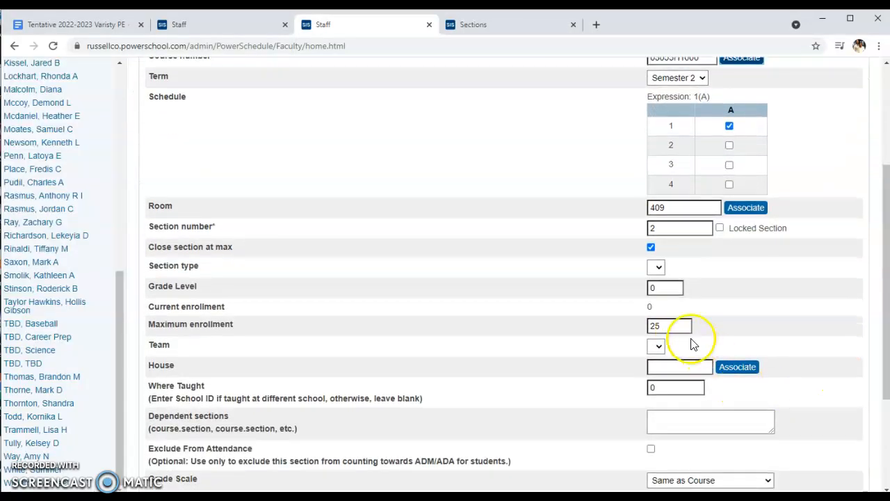
{"action": "scroll", "coordinate": [815, 353], "scroll_direction": "down", "scroll_amount": 3}
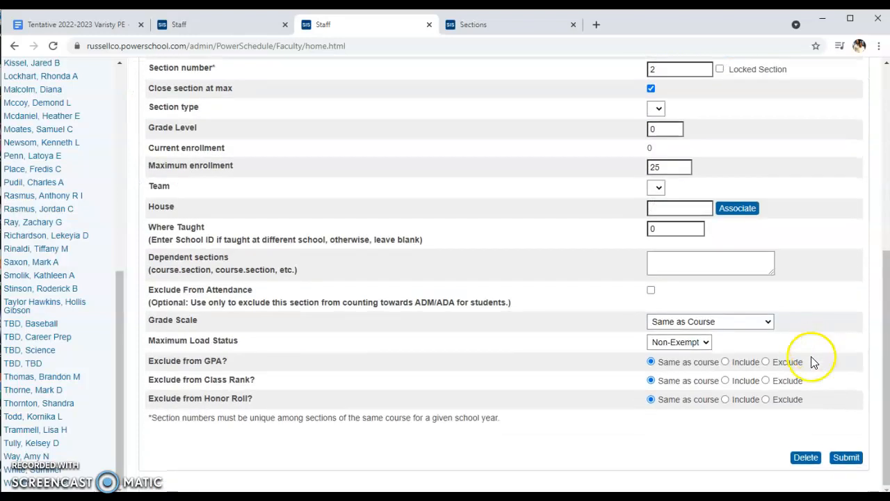
{"action": "left_click", "coordinate": [850, 464]}
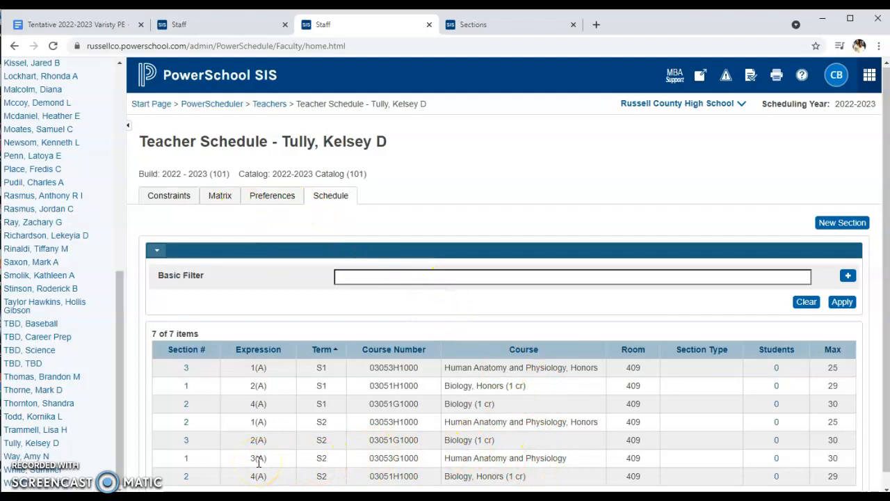
Change the course of the Semester 2, 3(A) Human Anatomy and Physiology section to 03053H1000, the Honors version
{"action": "left_click", "coordinate": [187, 458]}
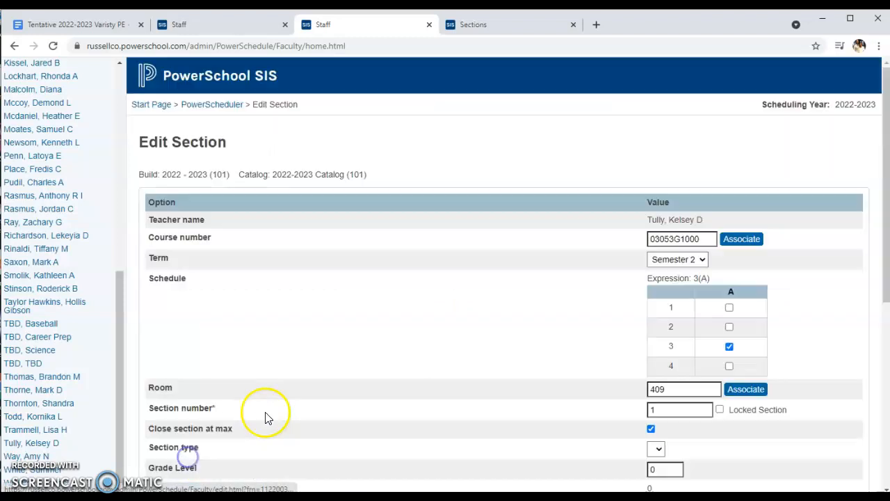
{"action": "left_click", "coordinate": [739, 239]}
{"action": "scroll", "coordinate": [132, 195], "scroll_direction": "down", "scroll_amount": 5}
{"action": "scroll", "coordinate": [132, 195], "scroll_direction": "down", "scroll_amount": 5}
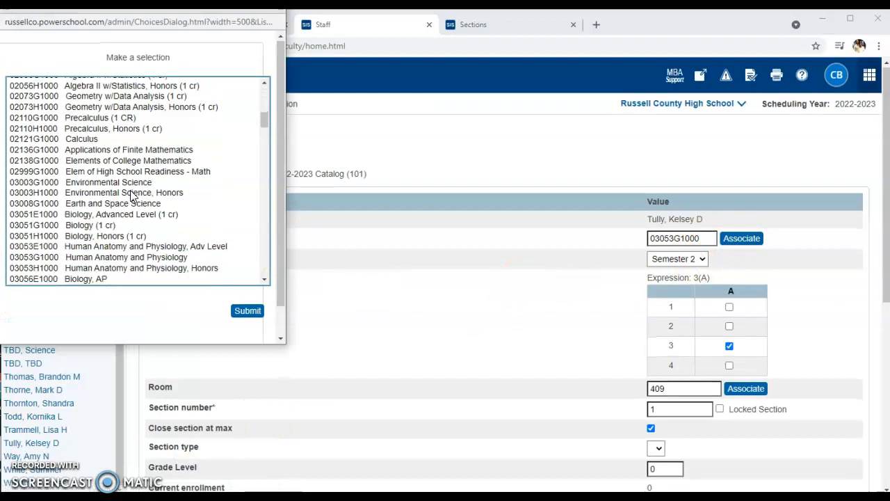
{"action": "left_click", "coordinate": [134, 188]}
{"action": "left_click", "coordinate": [247, 310]}
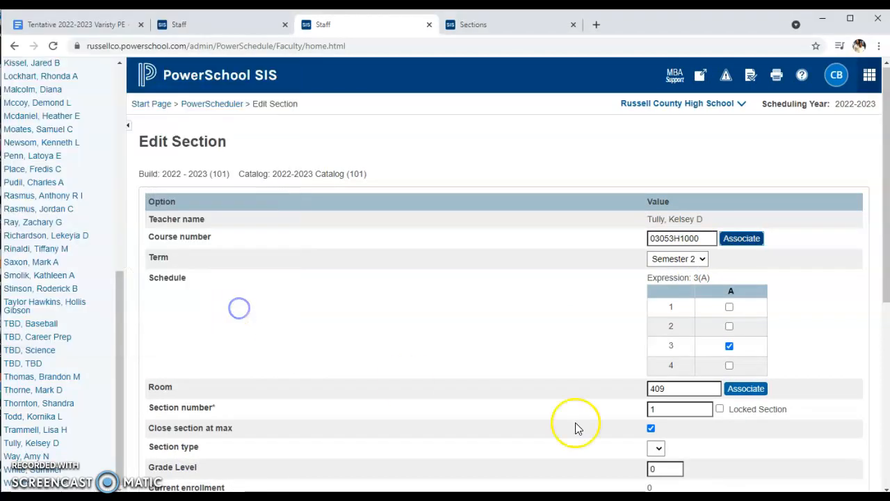
Set the 3(A) section's maximum enrollment to 25, save it, and show the teacher's schedule matrix
{"action": "scroll", "coordinate": [696, 431], "scroll_direction": "down", "scroll_amount": 3}
{"action": "left_click_drag", "start_coordinate": [674, 326], "coordinate": [611, 325]}
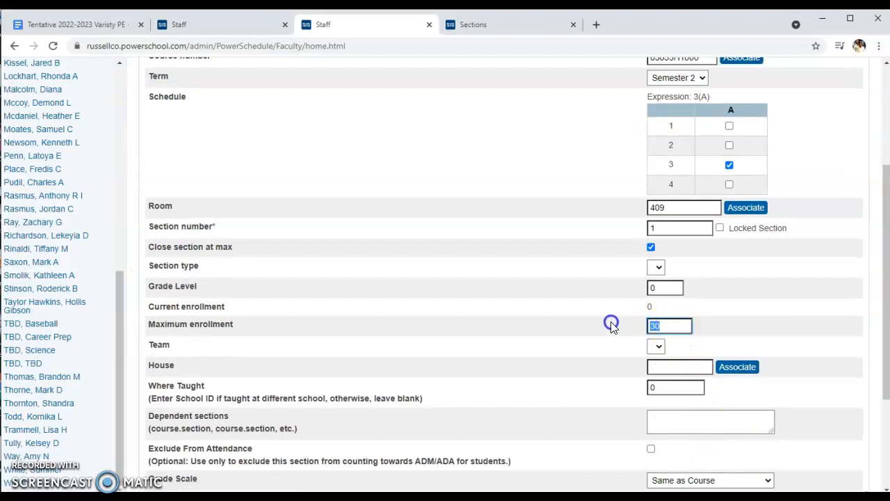
{"action": "type", "text": "25"}
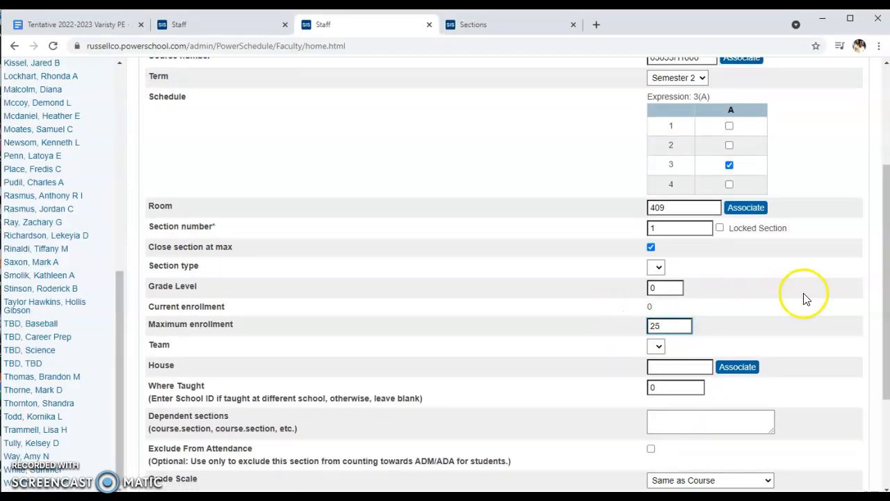
{"action": "scroll", "coordinate": [805, 298], "scroll_direction": "down", "scroll_amount": 3}
{"action": "left_click", "coordinate": [846, 457]}
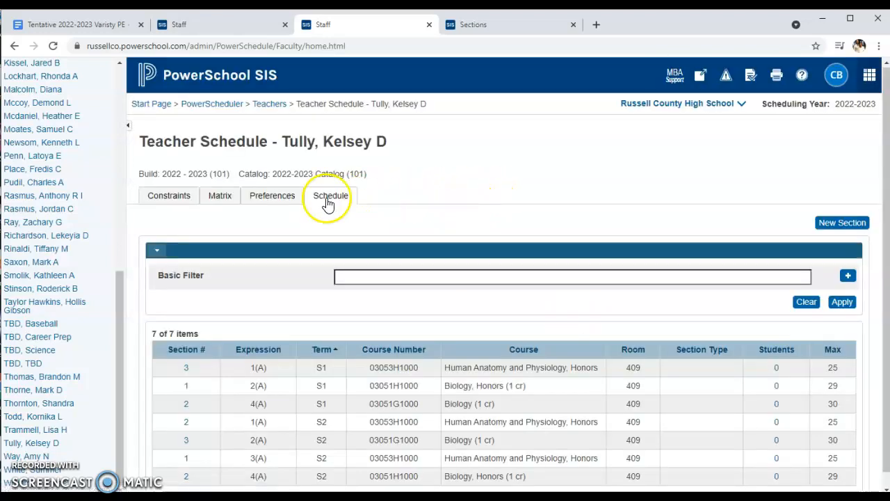
{"action": "left_click", "coordinate": [232, 202]}
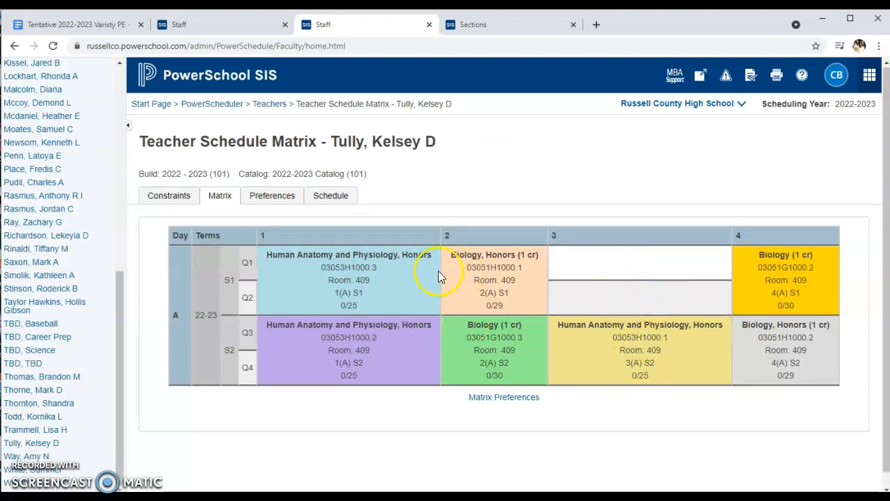
{"action": "left_click", "coordinate": [327, 200]}
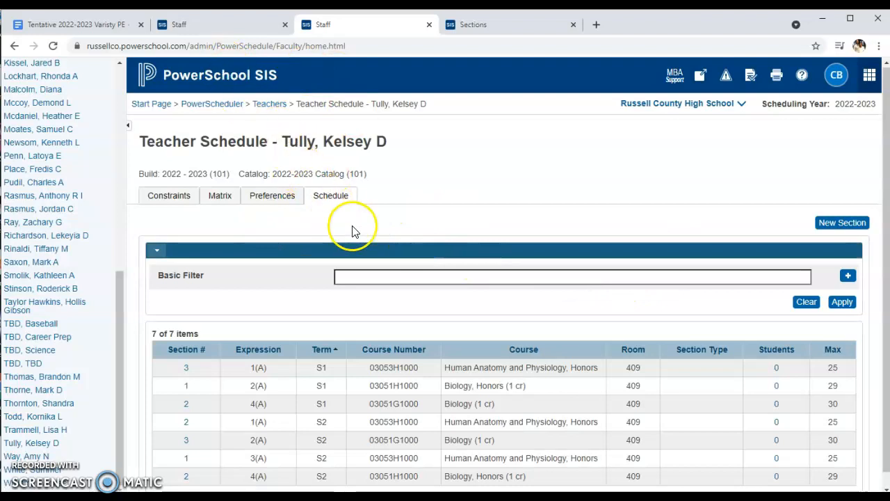
{"action": "left_click", "coordinate": [858, 231]}
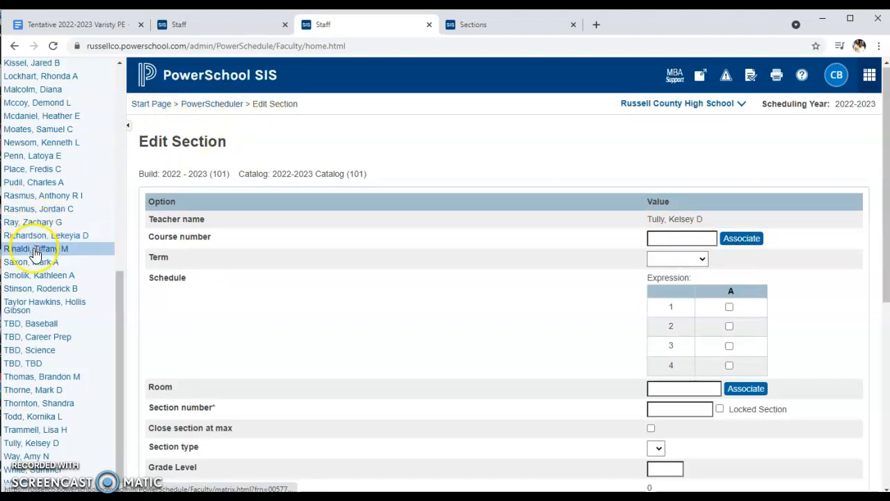
{"action": "left_click", "coordinate": [37, 444]}
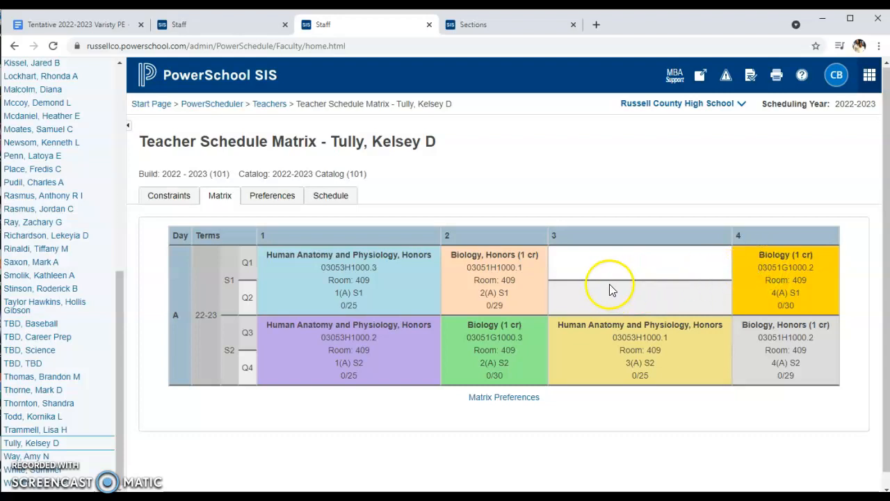
Change the course of the Semester 1, 4(A) Biology section to 03053H1000, Honors Human Anatomy and Physiology
{"action": "left_click", "coordinate": [331, 197]}
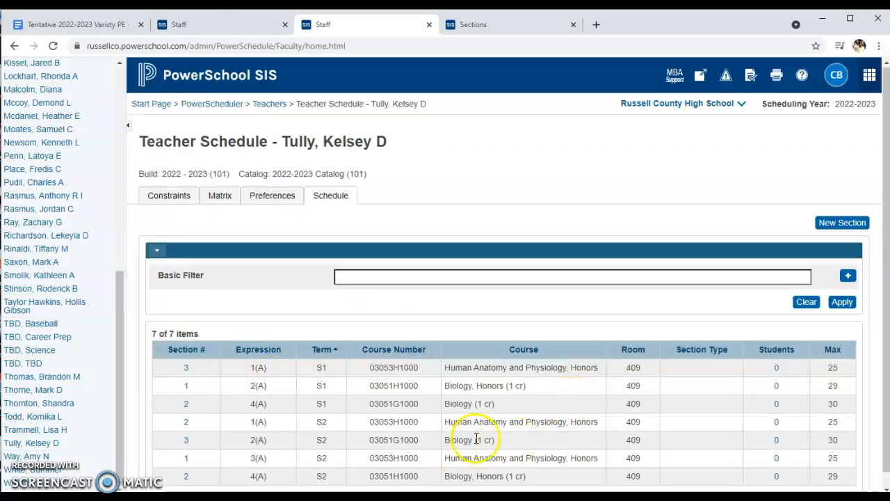
{"action": "left_click", "coordinate": [187, 408]}
{"action": "left_click", "coordinate": [741, 239]}
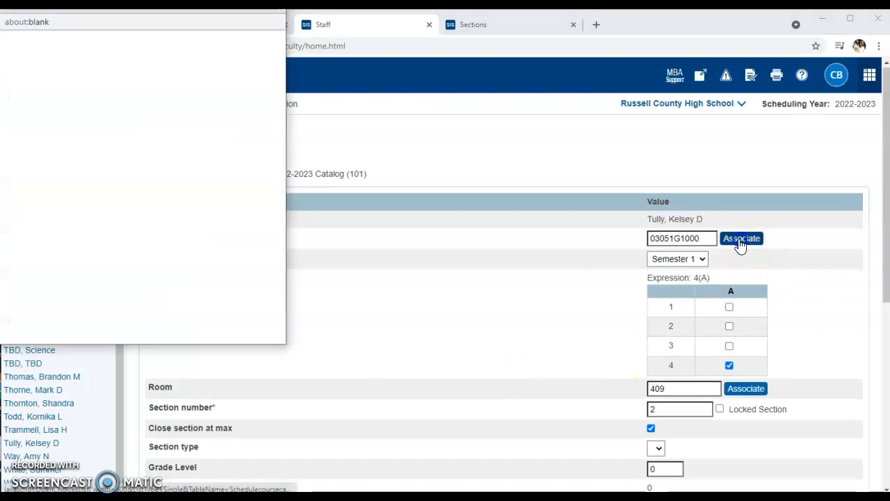
{"action": "scroll", "coordinate": [216, 170], "scroll_direction": "down", "scroll_amount": 8}
{"action": "scroll", "coordinate": [215, 170], "scroll_direction": "down", "scroll_amount": 2}
{"action": "left_click", "coordinate": [201, 185]}
{"action": "left_click", "coordinate": [248, 311]}
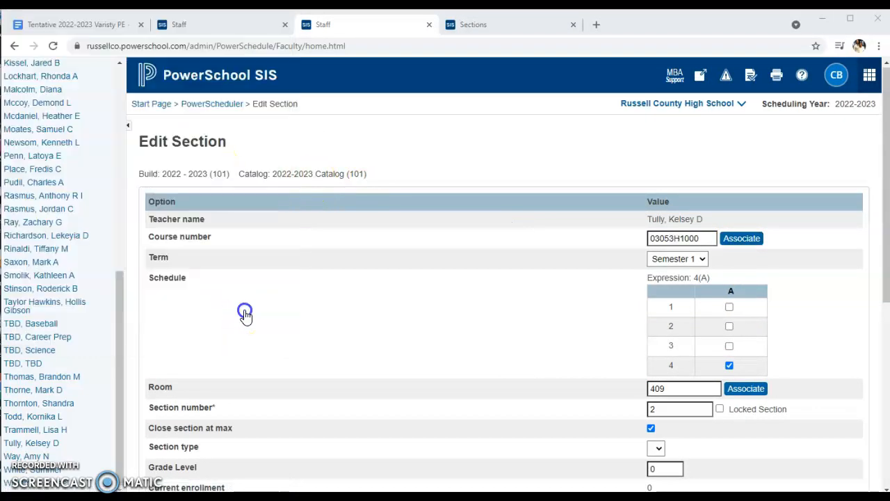
Move the section from period 4 to period 3, set its maximum enrollment to 25, and try to save it
{"action": "left_click", "coordinate": [729, 366]}
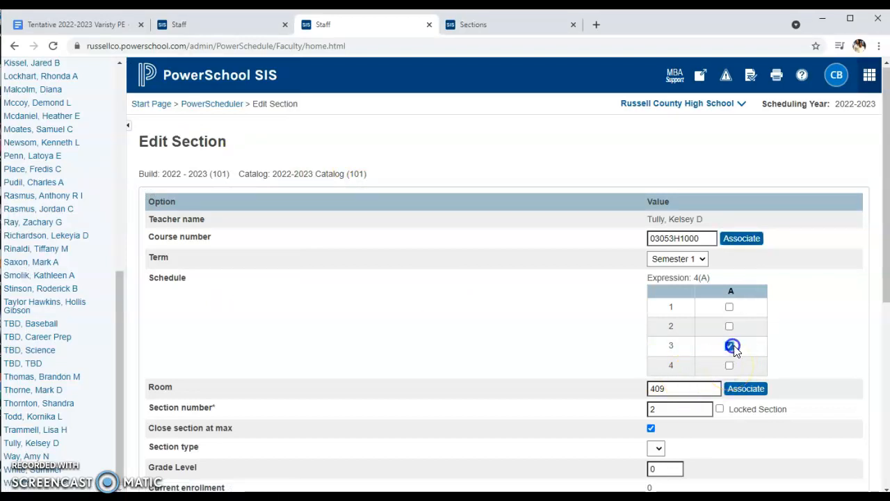
{"action": "scroll", "coordinate": [813, 368], "scroll_direction": "down", "scroll_amount": 2}
{"action": "left_click_drag", "start_coordinate": [661, 386], "coordinate": [623, 392]}
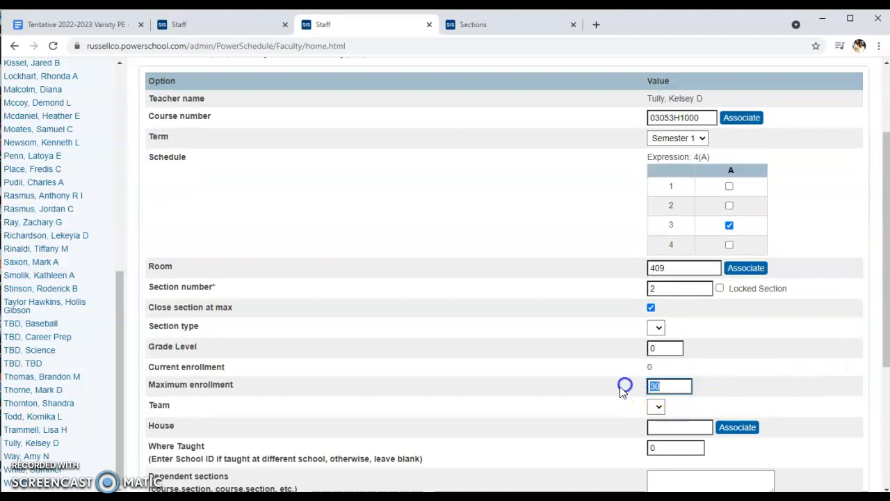
{"action": "left_click", "coordinate": [844, 387]}
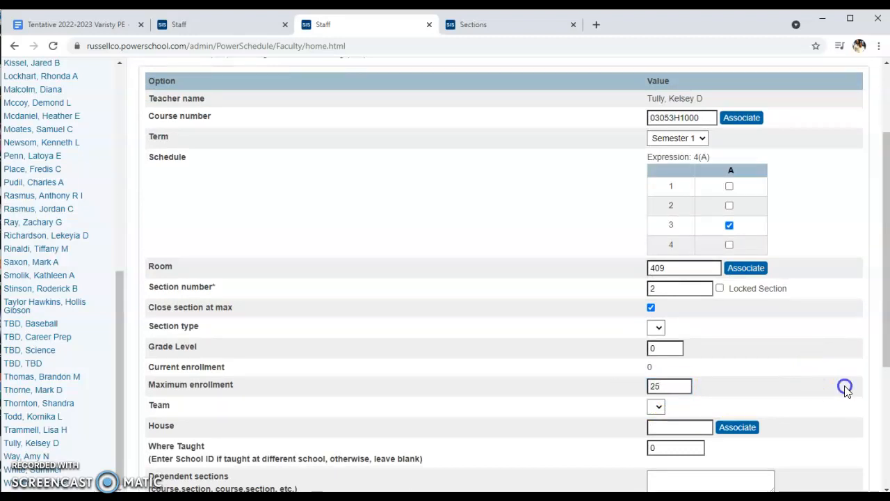
{"action": "scroll", "coordinate": [844, 387], "scroll_direction": "down", "scroll_amount": 3}
{"action": "left_click", "coordinate": [846, 458]}
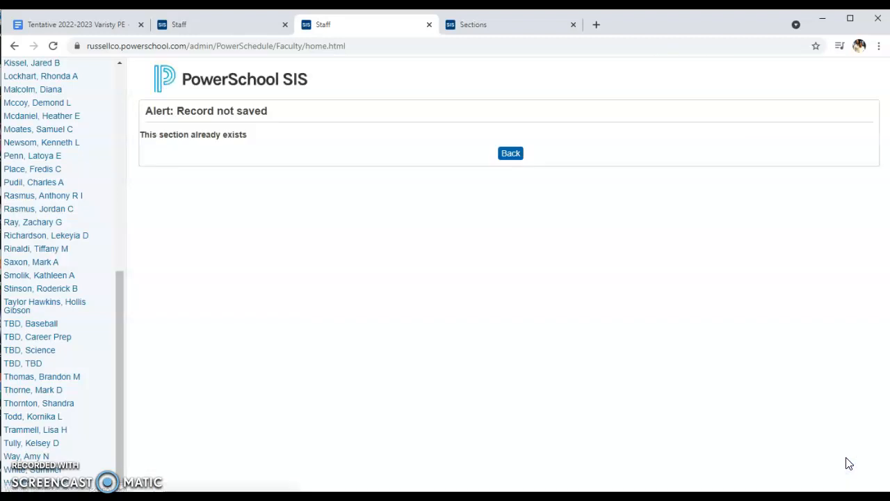
Return to the section, set its section number to 4, save it, and show the teacher's schedule matrix
{"action": "left_click", "coordinate": [510, 153]}
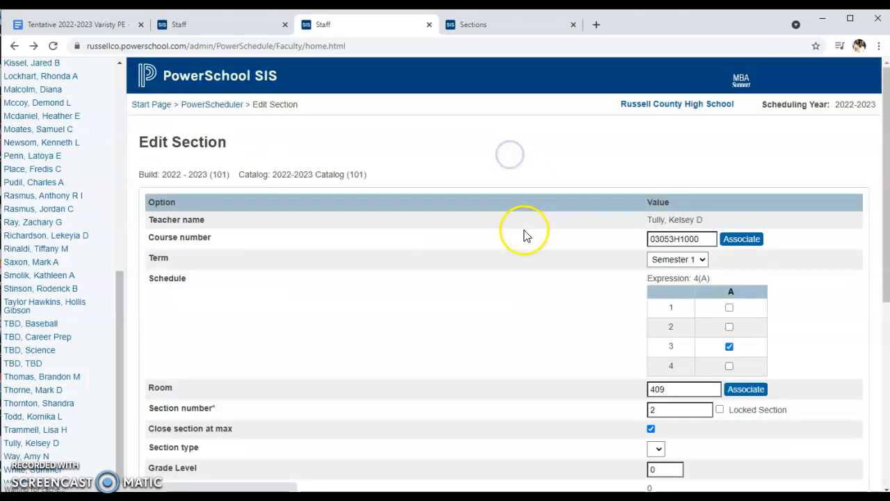
{"action": "left_click", "coordinate": [674, 409]}
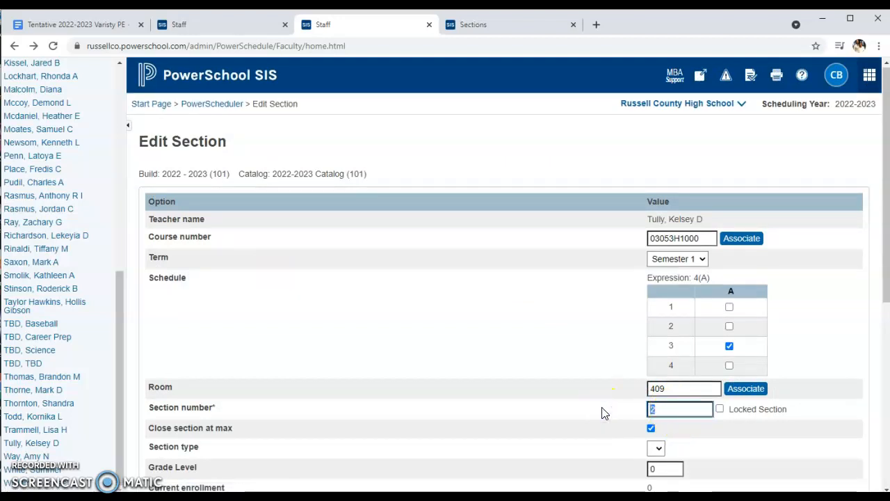
{"action": "type", "text": "4"}
{"action": "left_click", "coordinate": [803, 445]}
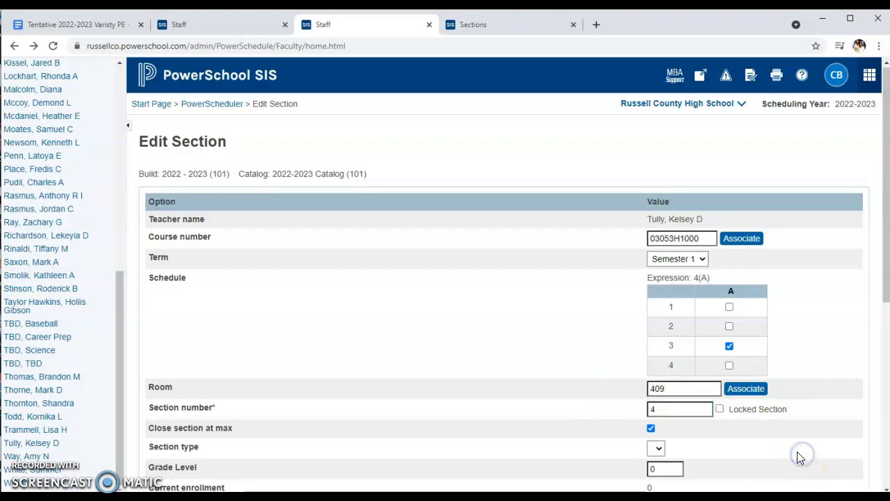
{"action": "scroll", "coordinate": [800, 454], "scroll_direction": "down", "scroll_amount": 5}
{"action": "left_click", "coordinate": [847, 458]}
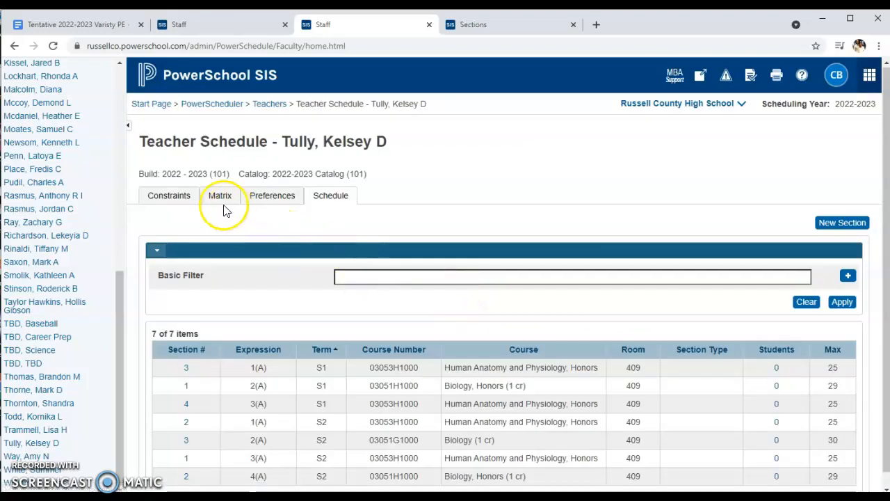
{"action": "left_click", "coordinate": [219, 198]}
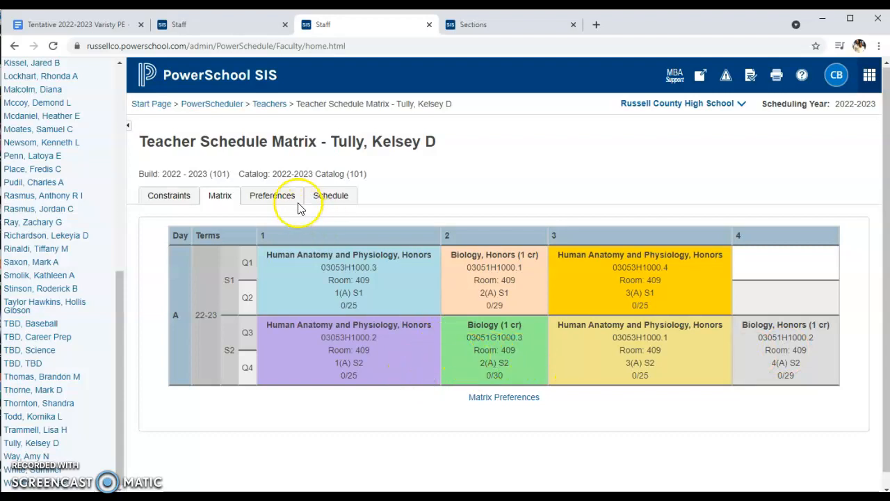
Delete the Semester 2, 2(A) Biology section, 03051G1000, and show the teacher's schedule matrix
{"action": "left_click", "coordinate": [326, 199]}
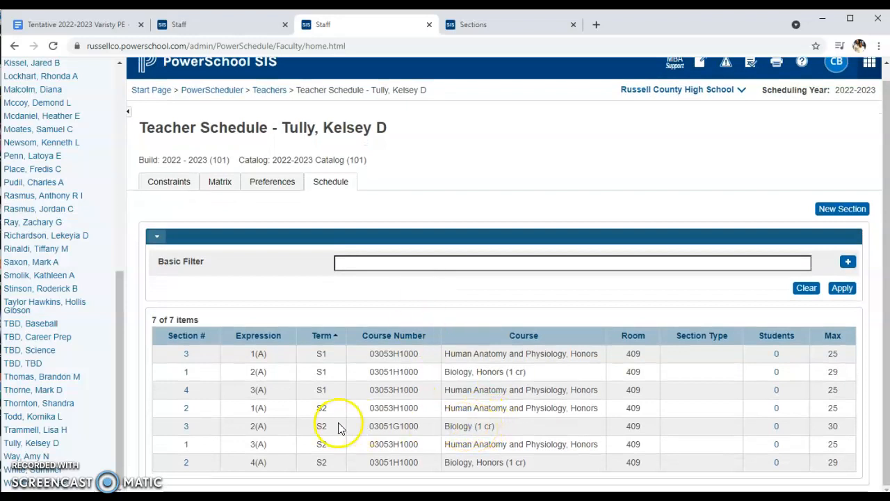
{"action": "left_click", "coordinate": [186, 426]}
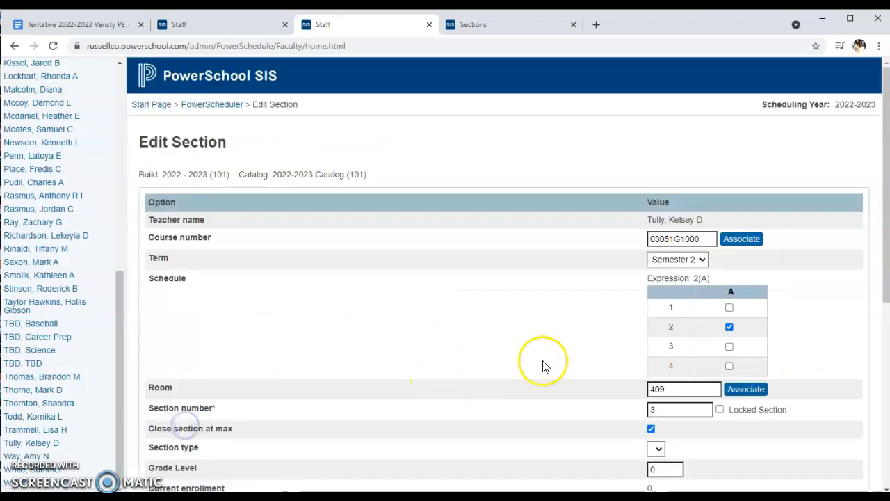
{"action": "scroll", "coordinate": [665, 353], "scroll_direction": "down", "scroll_amount": 5}
{"action": "left_click", "coordinate": [805, 457]}
{"action": "left_click", "coordinate": [742, 457]}
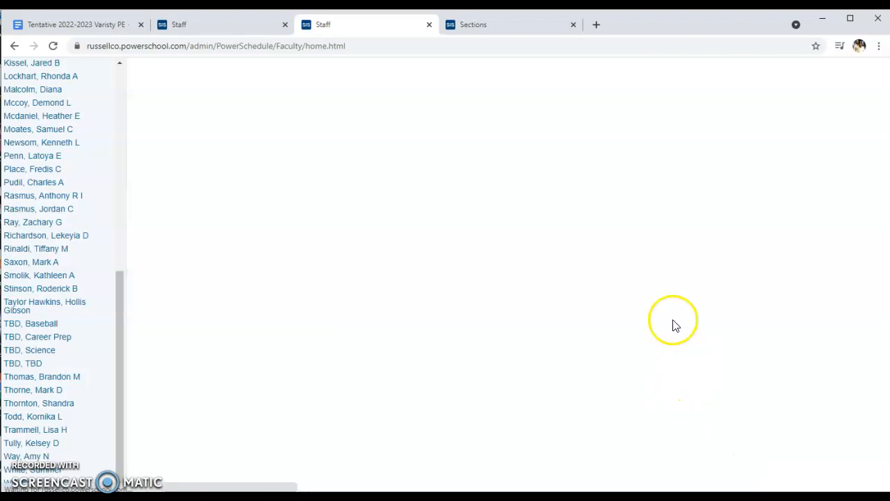
{"action": "left_click", "coordinate": [219, 195]}
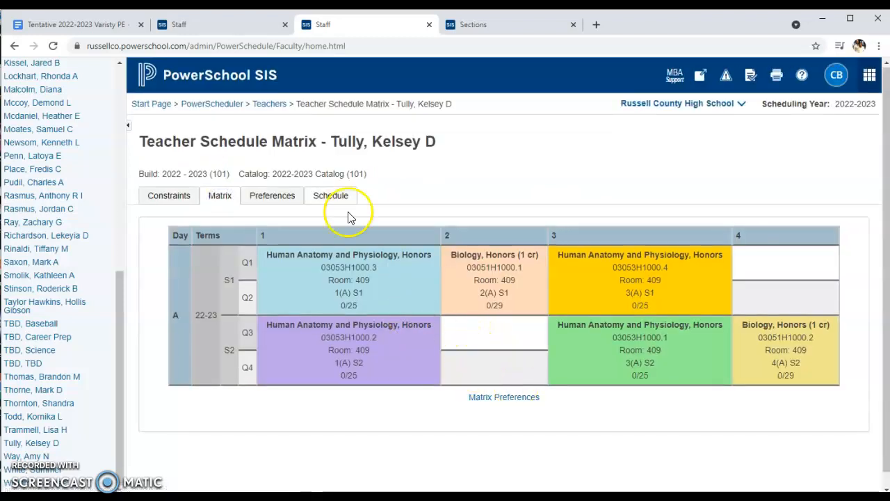
Reschedule the Semester 2, 4(A) Honors Biology section to period 2
{"action": "left_click", "coordinate": [326, 199]}
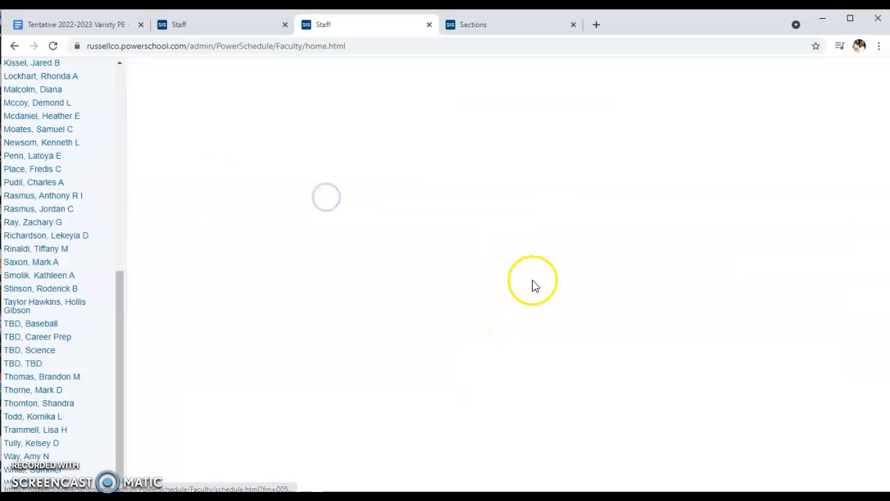
{"action": "scroll", "coordinate": [431, 403], "scroll_direction": "down", "scroll_amount": 1}
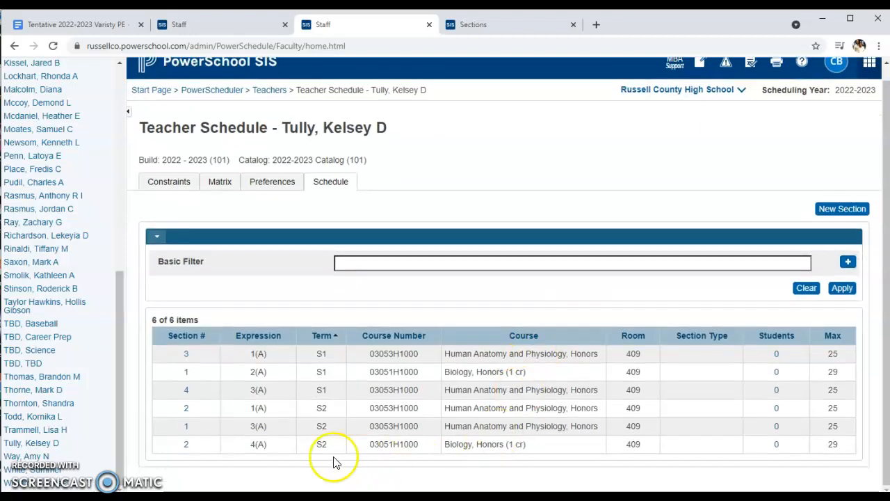
{"action": "left_click", "coordinate": [185, 445]}
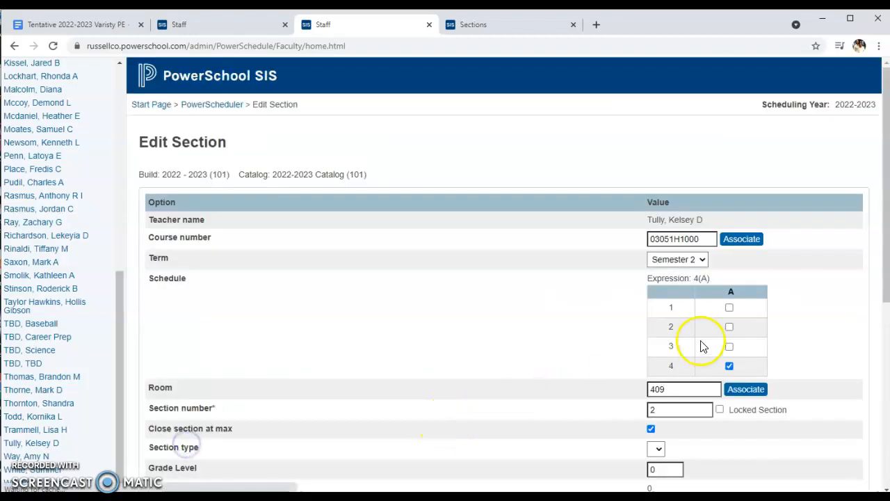
{"action": "left_click", "coordinate": [728, 325]}
Set the Honors Biology section's maximum enrollment to 25, save it, and show the teacher's schedule matrix
{"action": "scroll", "coordinate": [834, 357], "scroll_direction": "down", "scroll_amount": 3}
{"action": "double_click", "coordinate": [655, 326]}
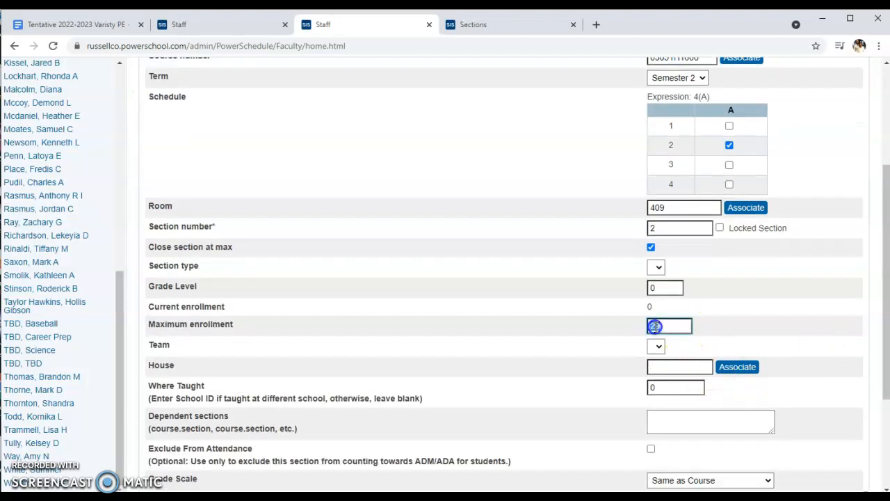
{"action": "left_click", "coordinate": [755, 301]}
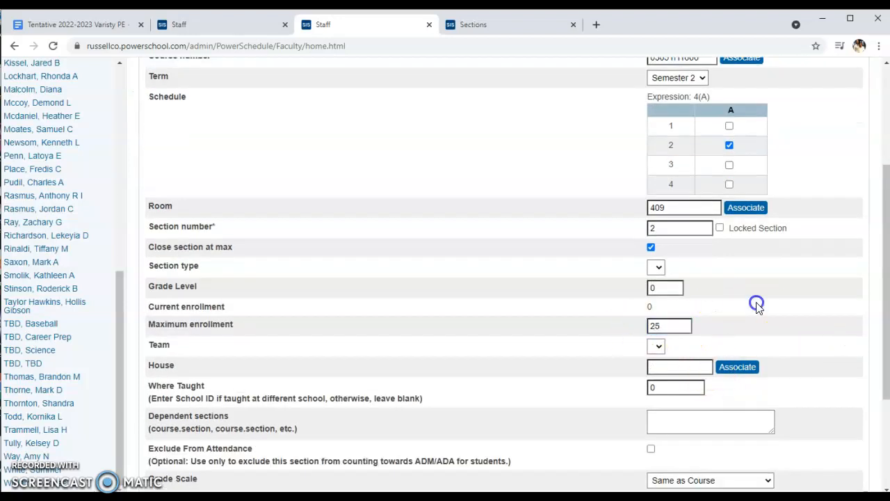
{"action": "scroll", "coordinate": [755, 302], "scroll_direction": "down", "scroll_amount": 3}
{"action": "left_click", "coordinate": [845, 457]}
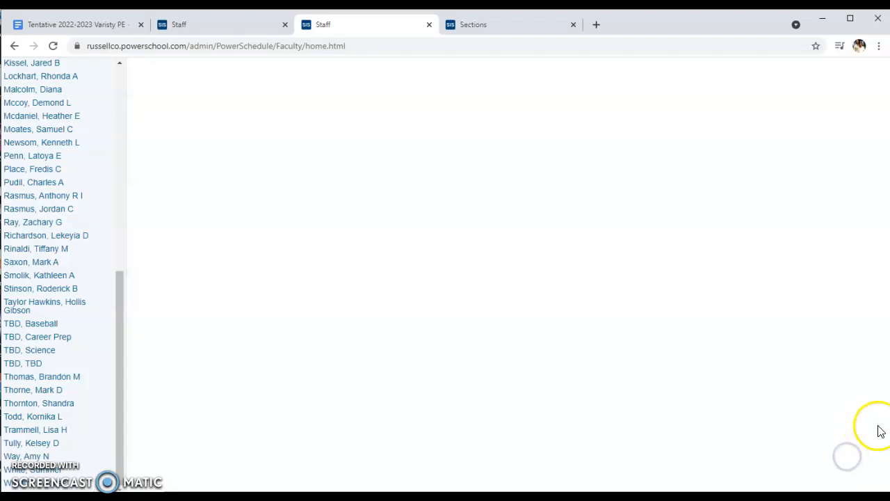
{"action": "left_click", "coordinate": [220, 198]}
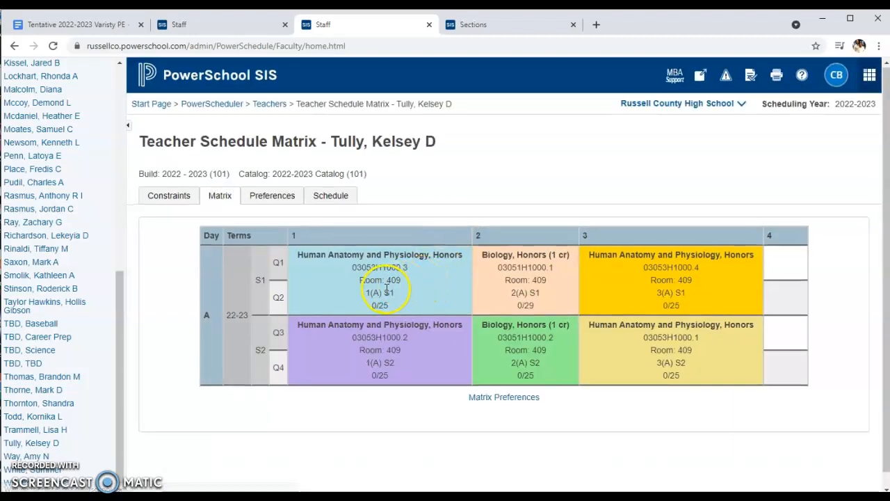